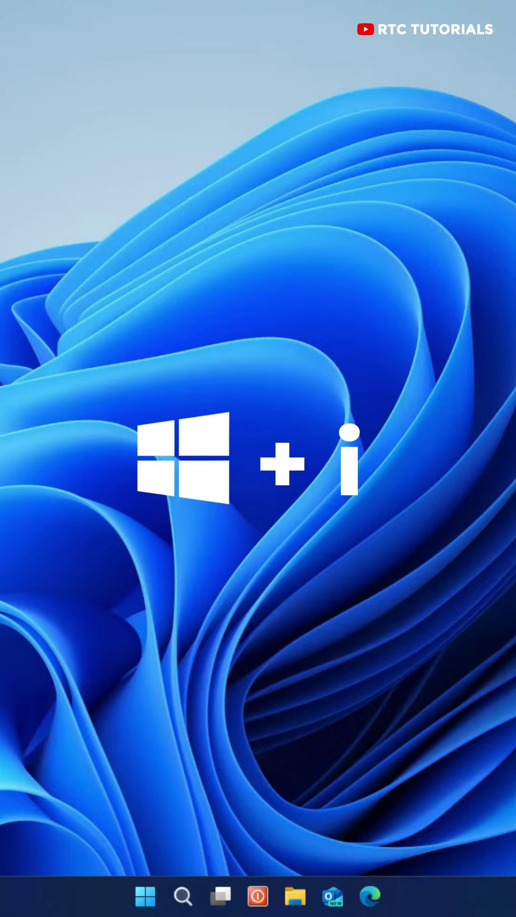
Launch Windows Settings with Win+I and go to the System page.
key(super+i)
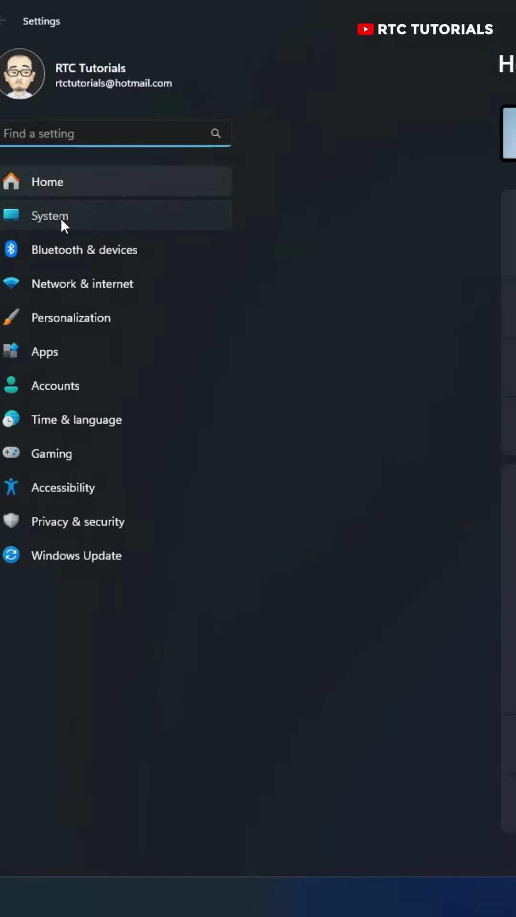
click(60, 217)
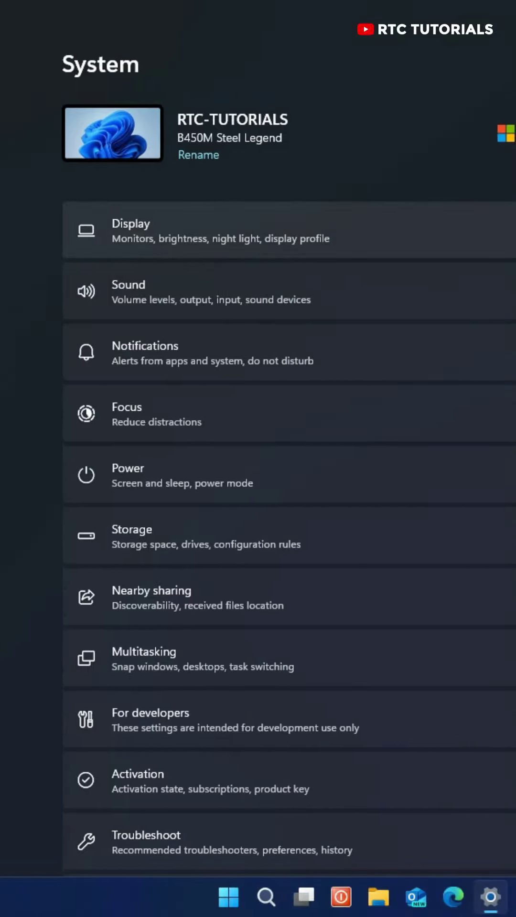
scroll(287, 502, down, 5)
scroll(286, 501, down, 3)
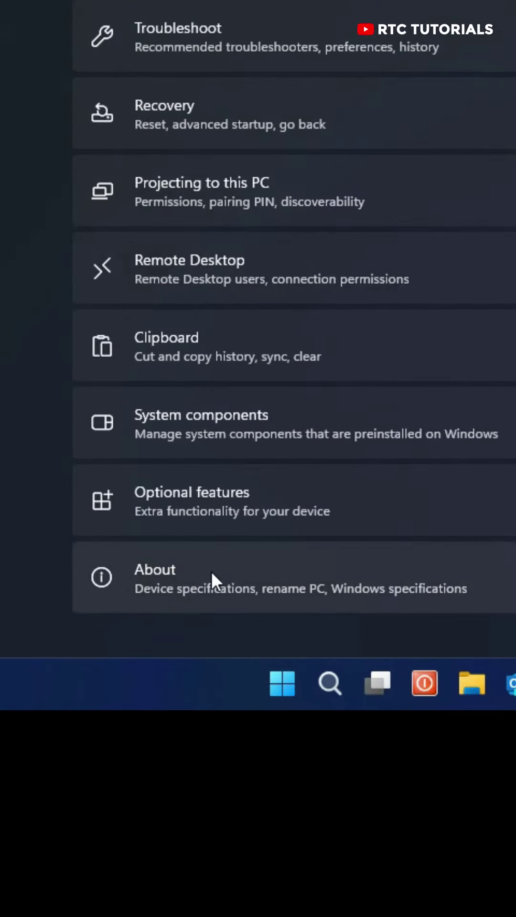
Go to System > About and start 'Rename this PC' to get the empty name field.
click(207, 815)
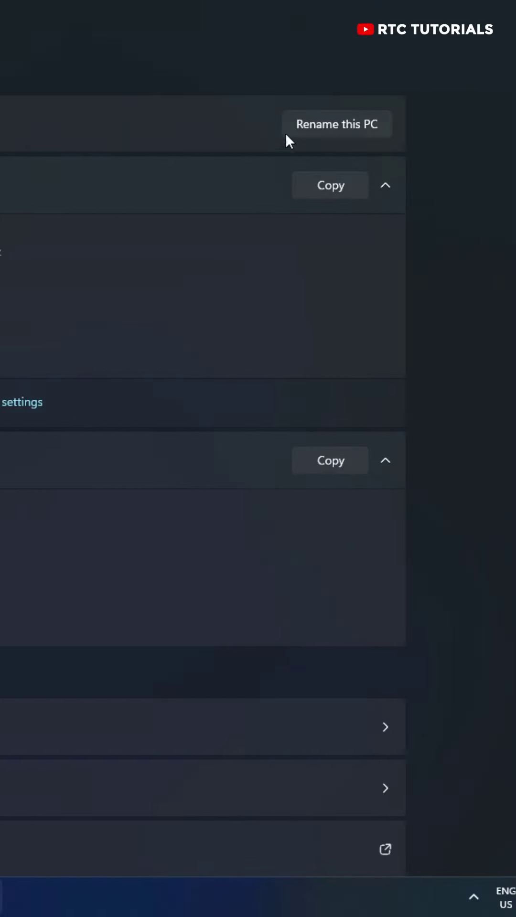
click(326, 129)
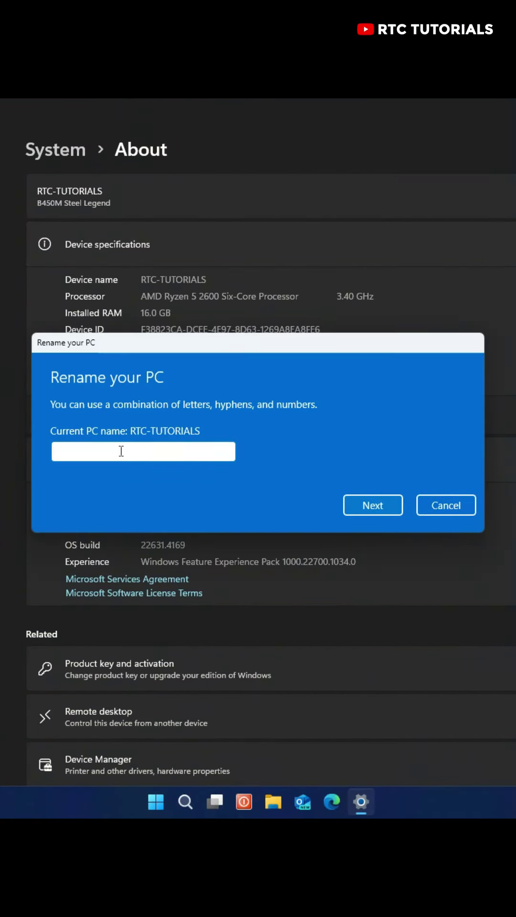